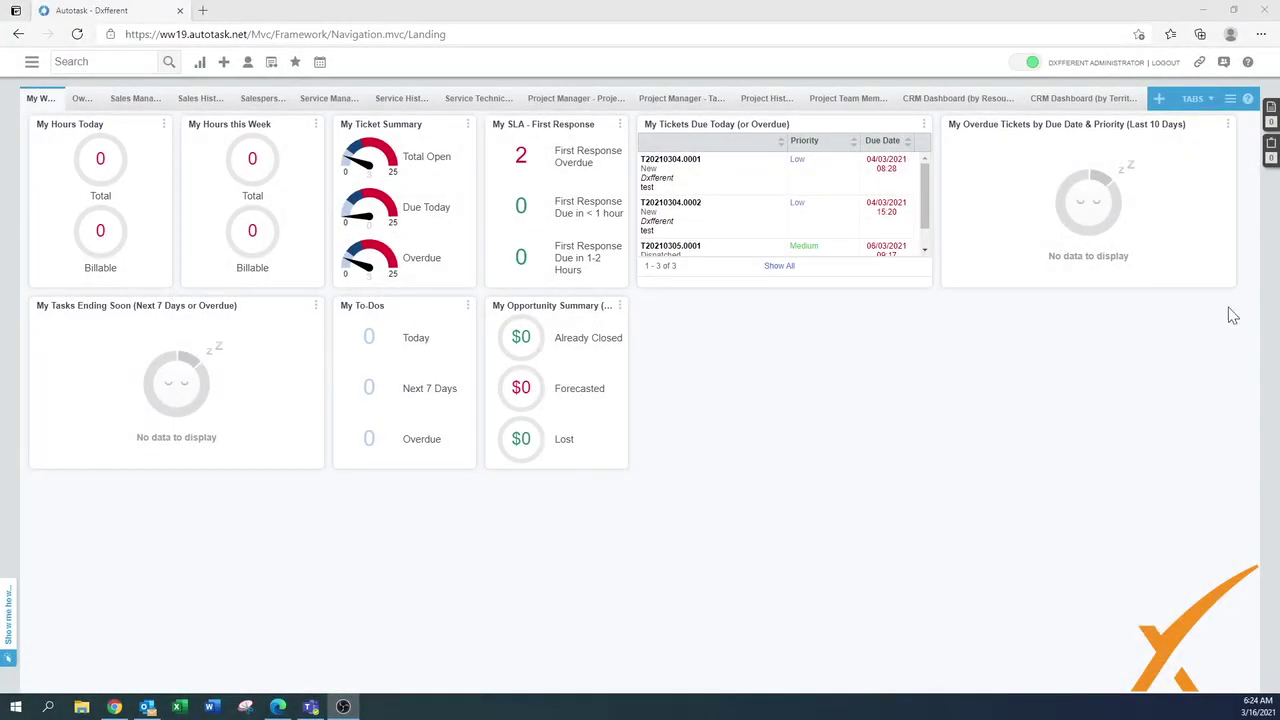
# Step: Go through Admin and Your Organization to open the Local Terms & Symbols settings page
pyautogui.click(31, 61)
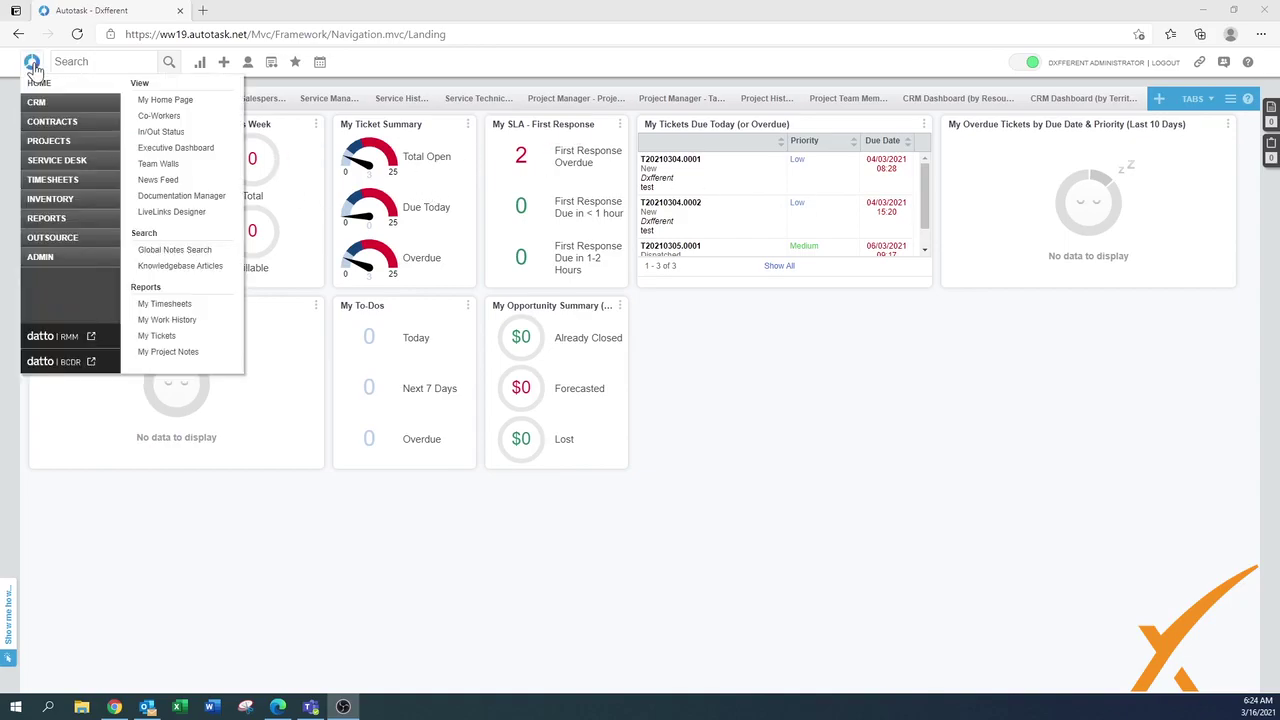
pyautogui.click(60, 266)
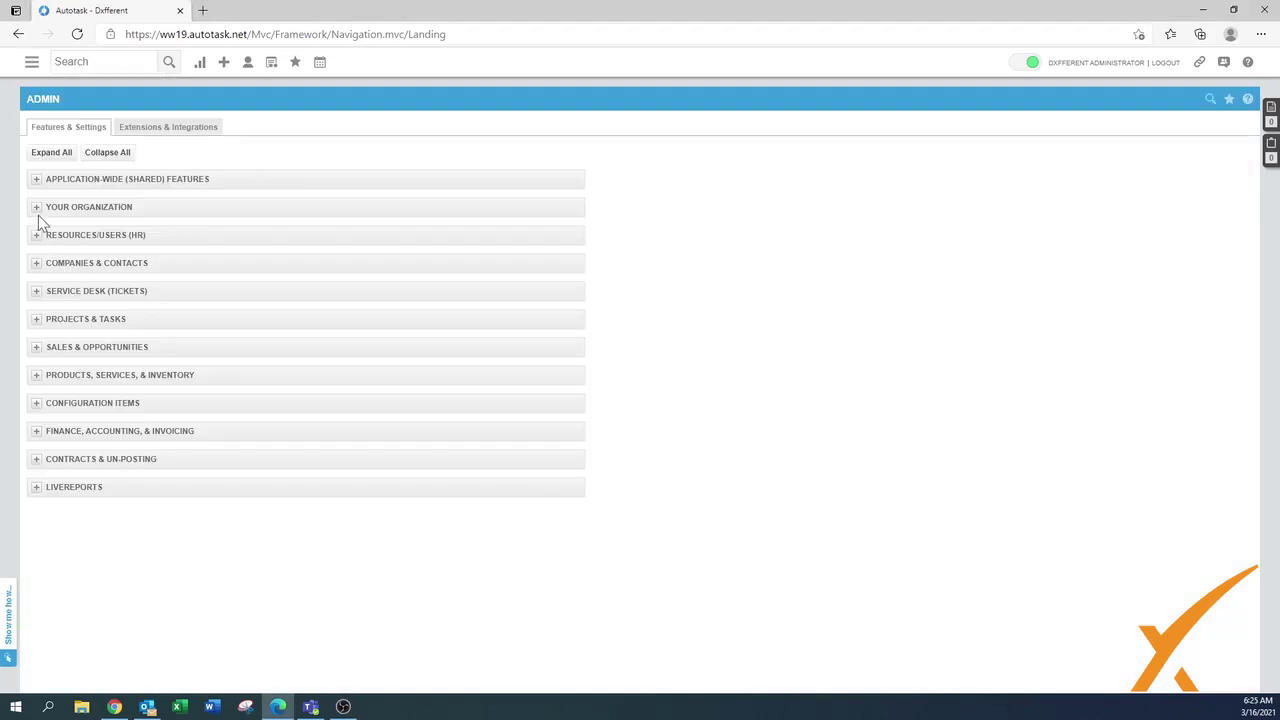
pyautogui.click(38, 208)
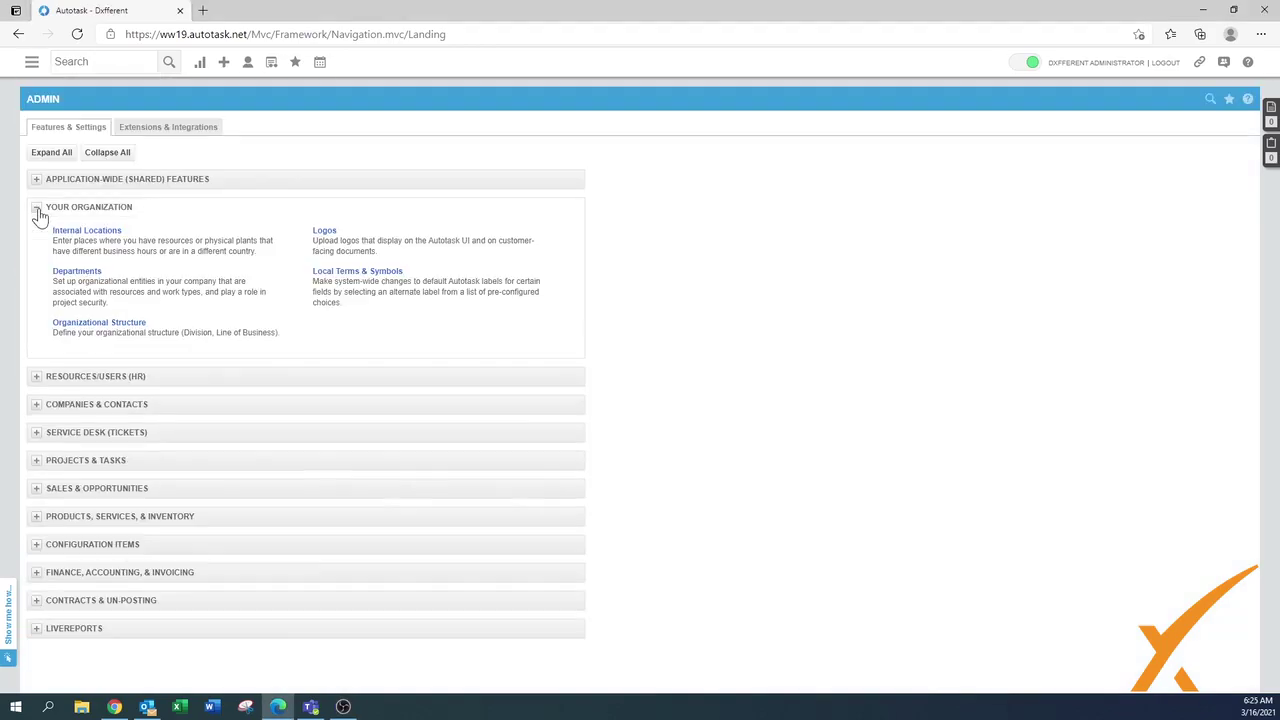
pyautogui.click(350, 278)
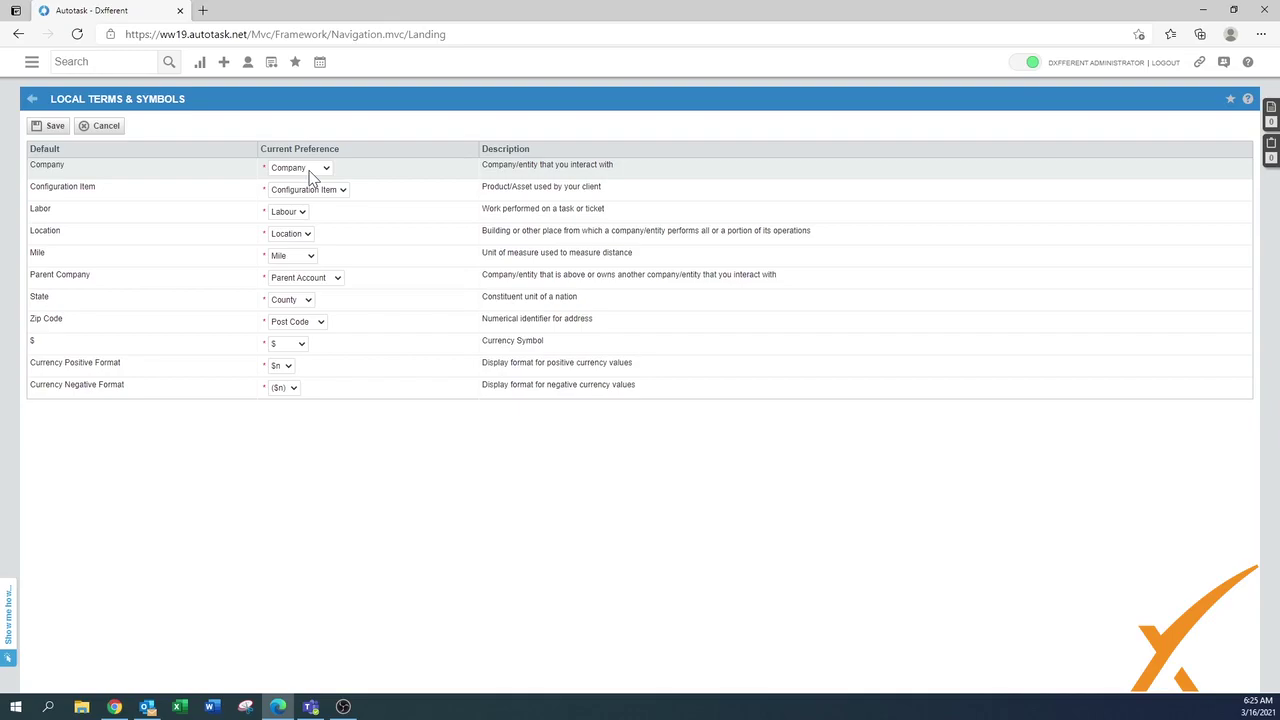
# Step: Rename the Company term to Account and leave Configuration Item as Configuration Item
pyautogui.click(311, 176)
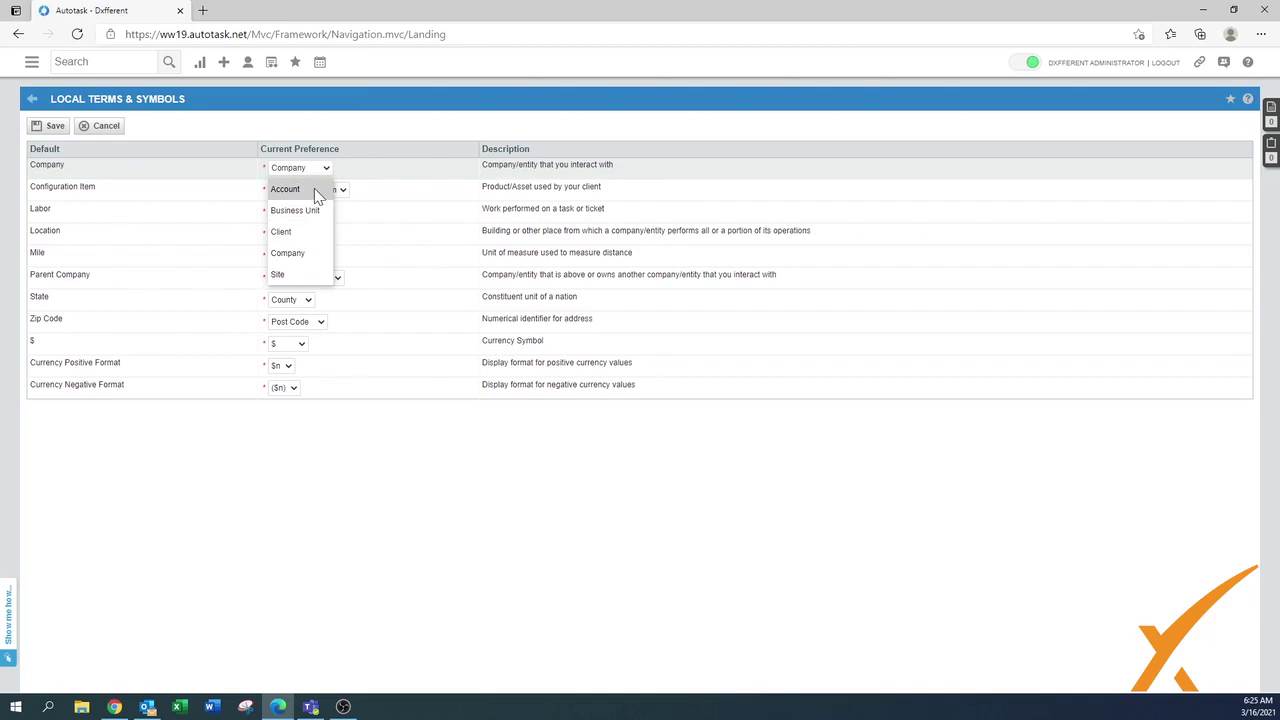
pyautogui.click(318, 190)
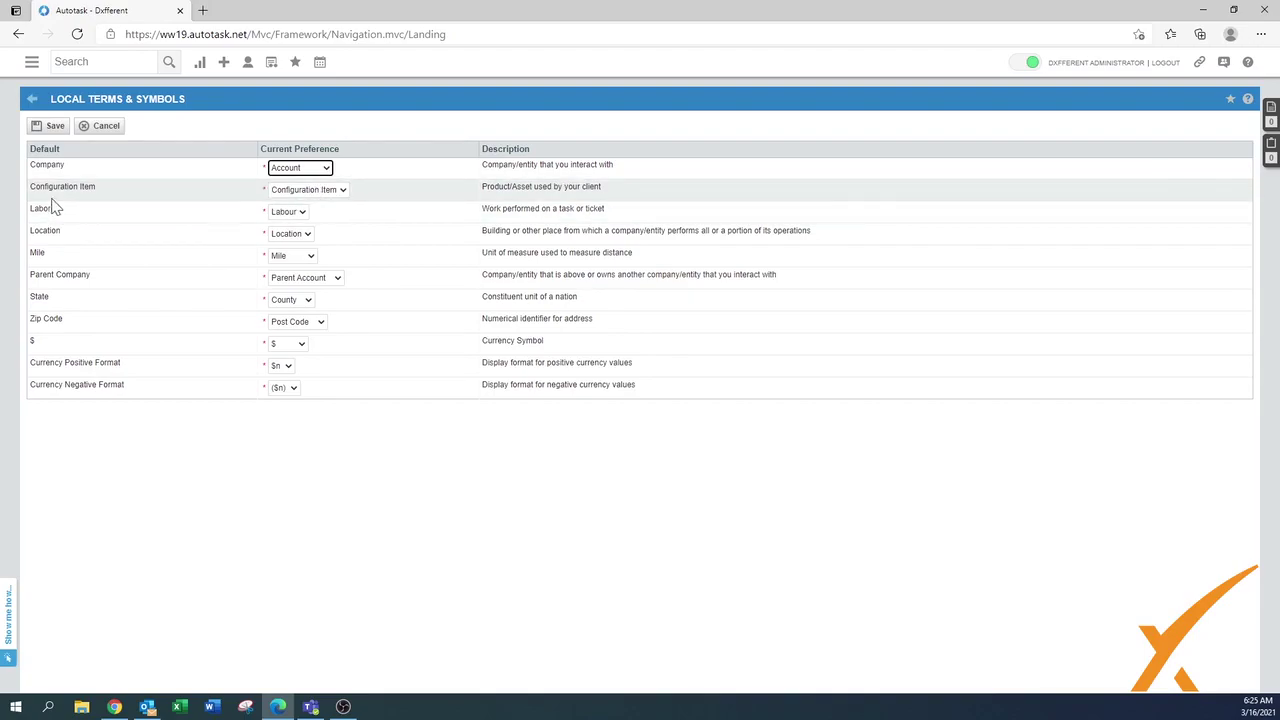
pyautogui.click(322, 195)
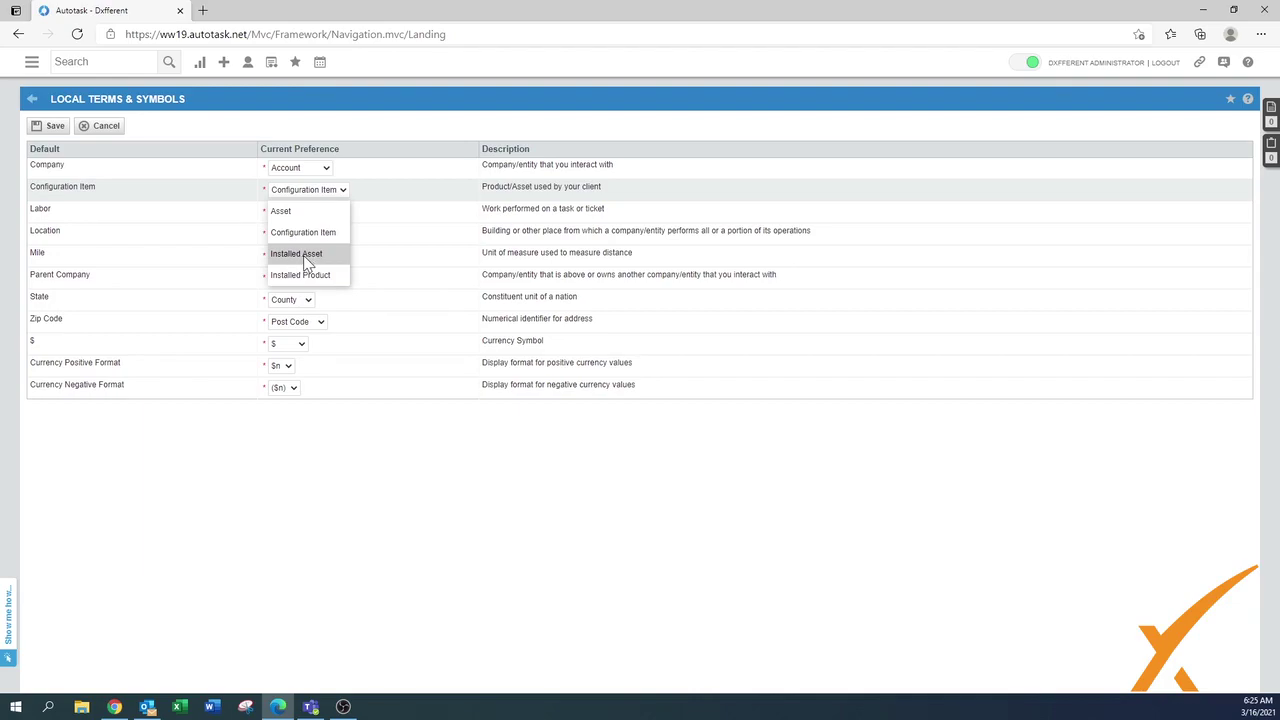
pyautogui.click(314, 235)
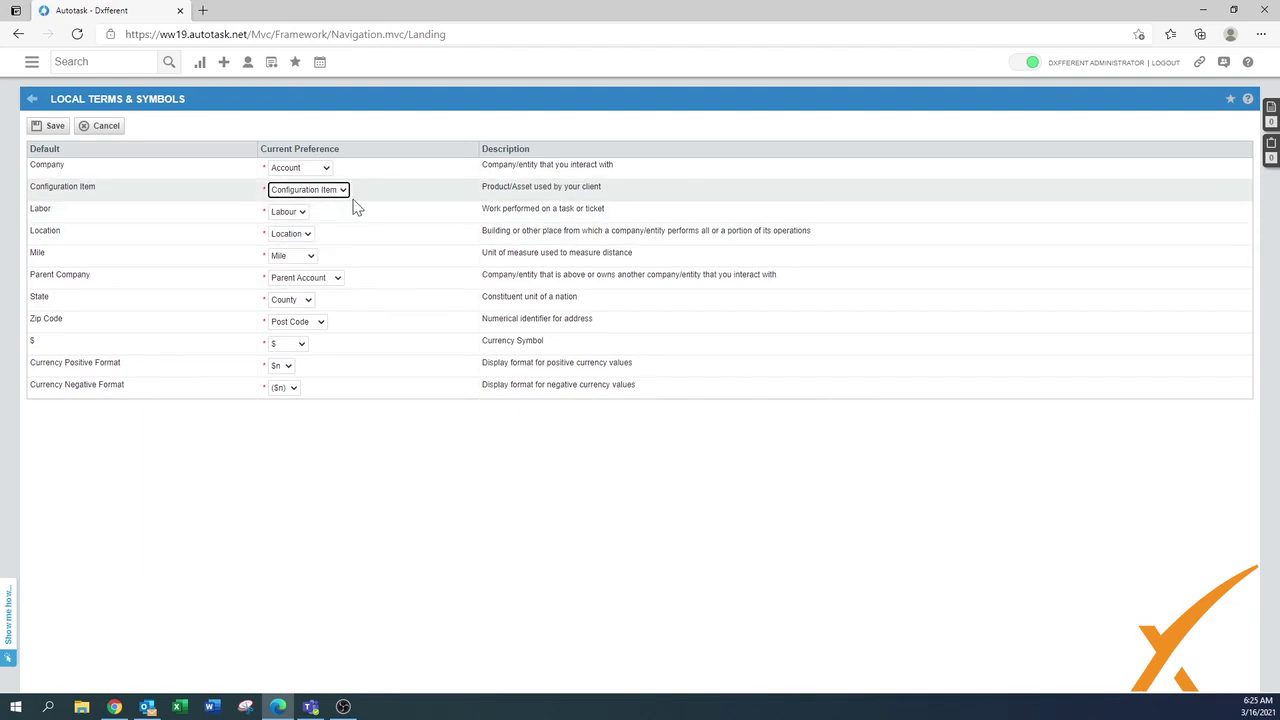
# Step: Pick Labor for the Labor term; keep Location, Mile, and Parent Account for Parent Company
pyautogui.click(303, 213)
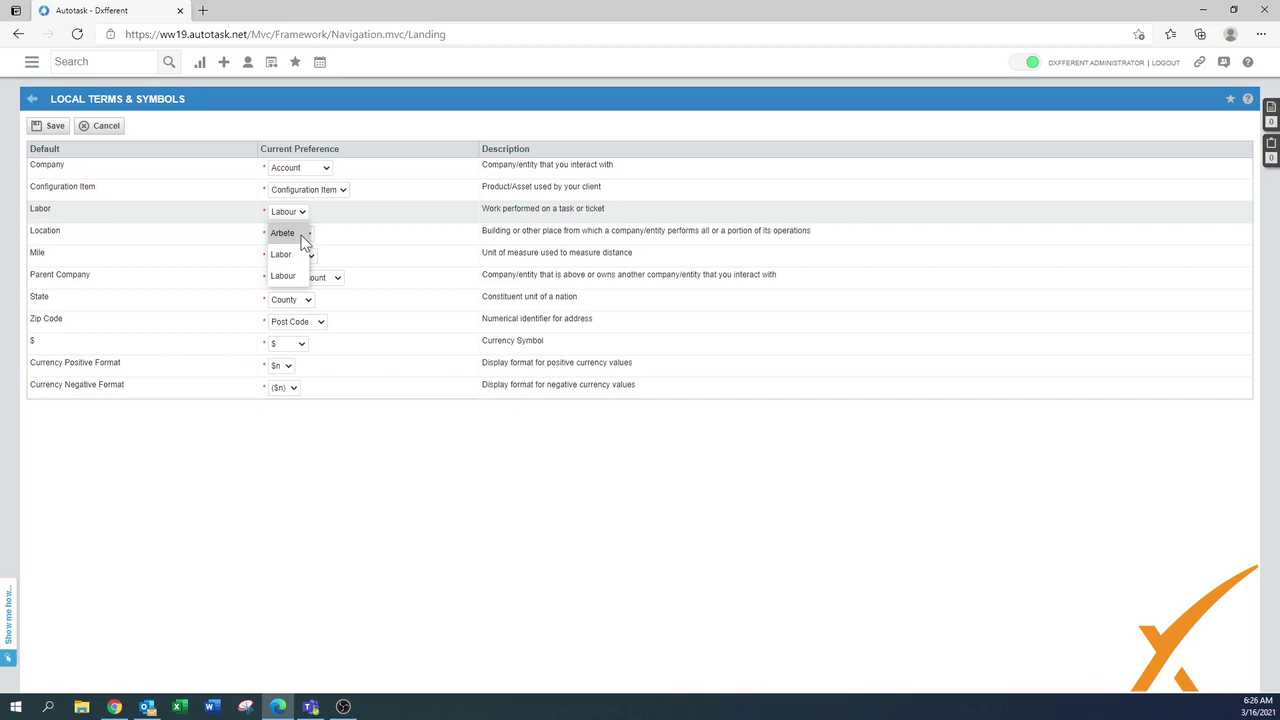
pyautogui.click(294, 257)
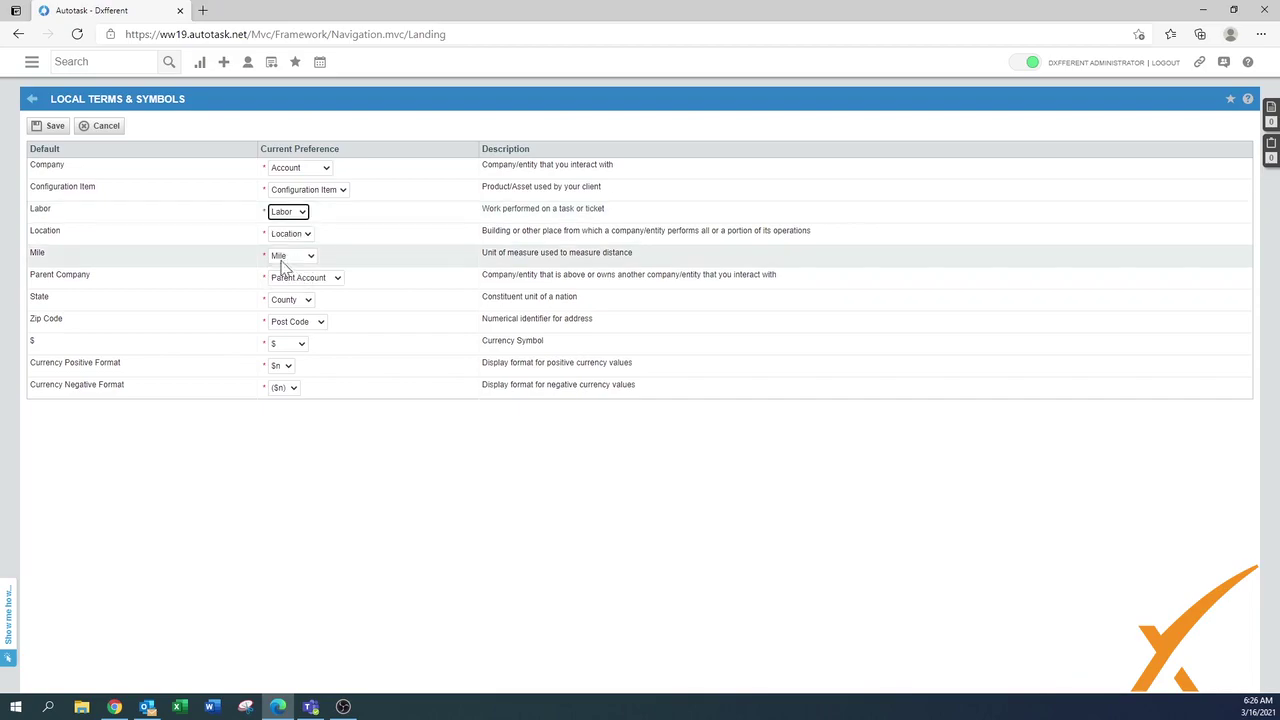
pyautogui.click(298, 236)
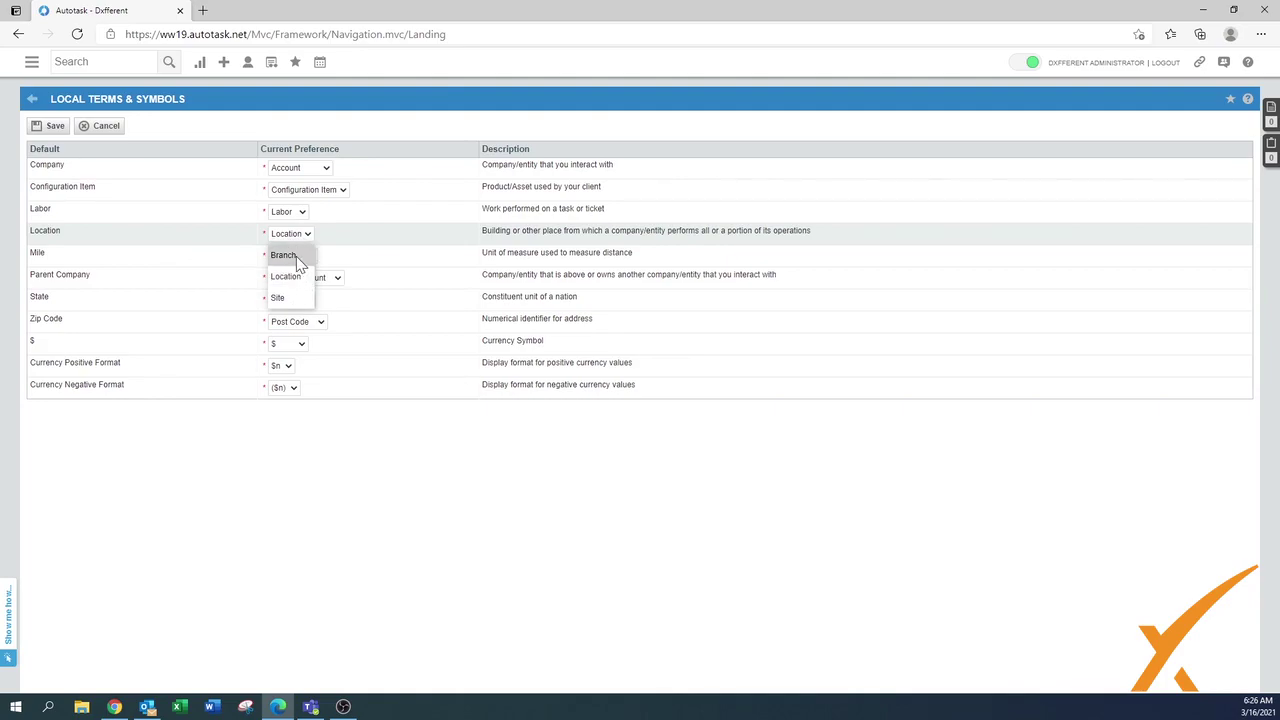
pyautogui.click(360, 249)
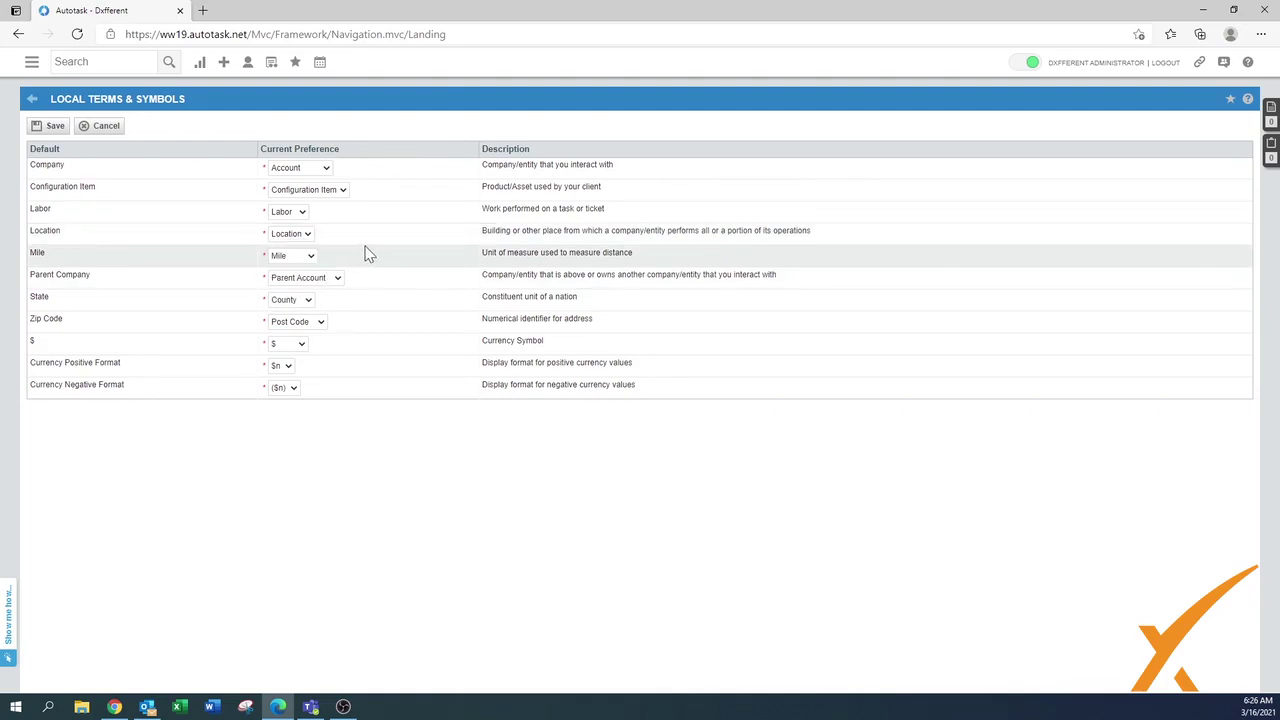
pyautogui.click(310, 258)
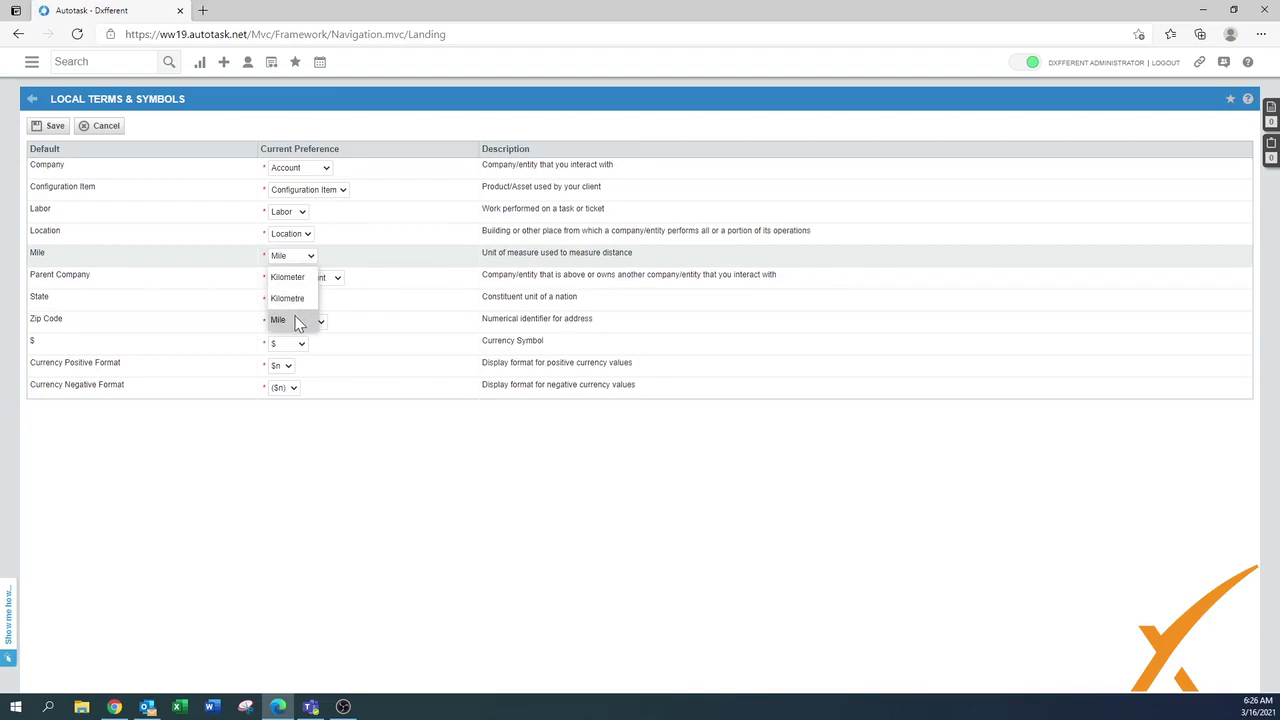
pyautogui.click(344, 263)
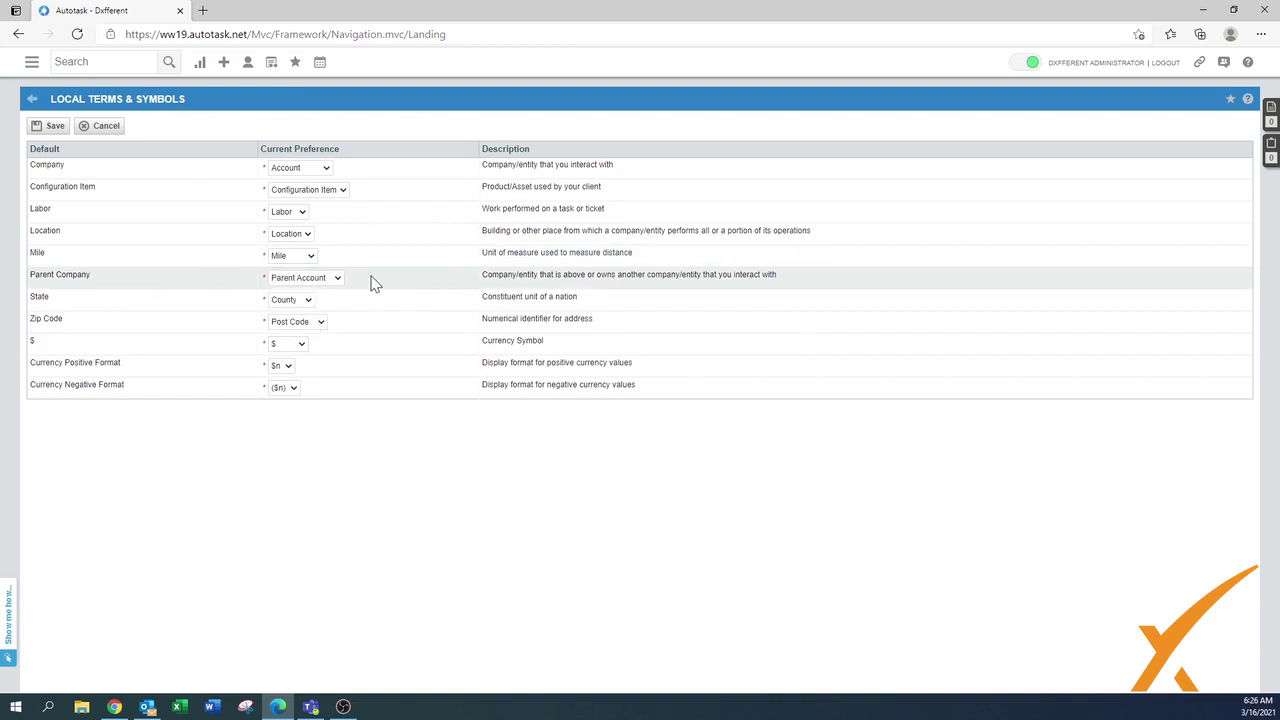
pyautogui.click(309, 284)
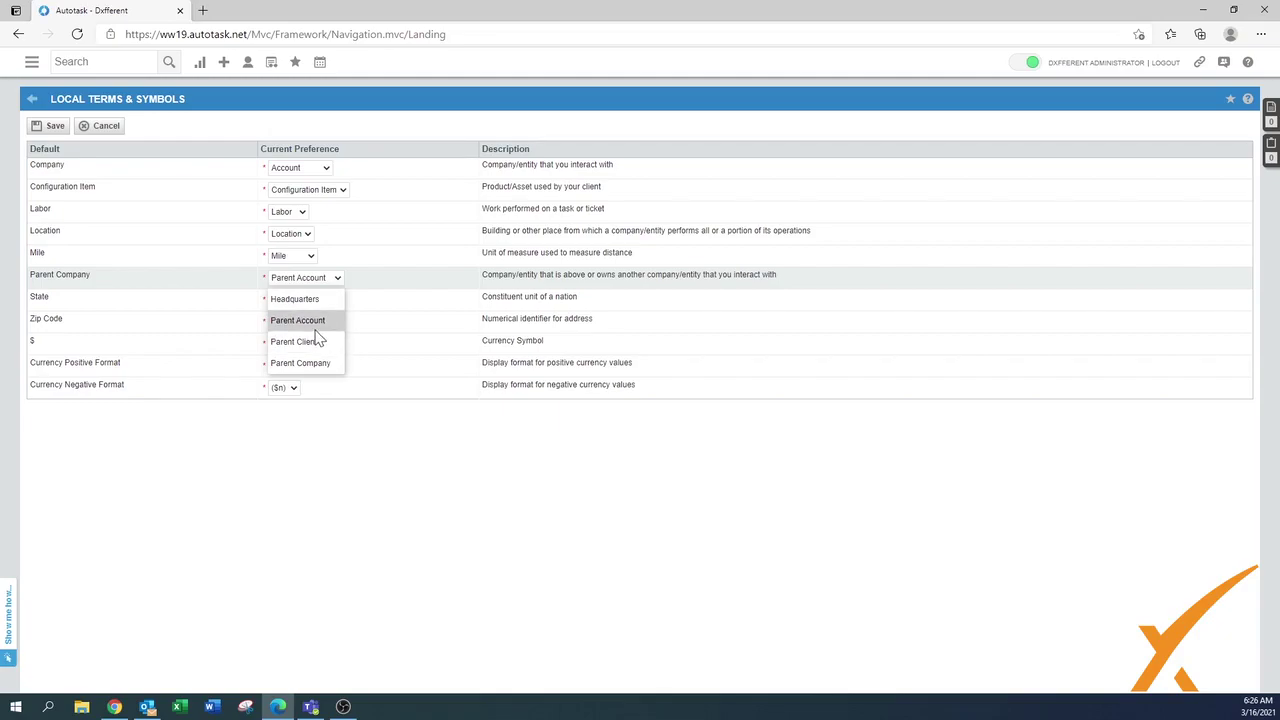
pyautogui.click(316, 329)
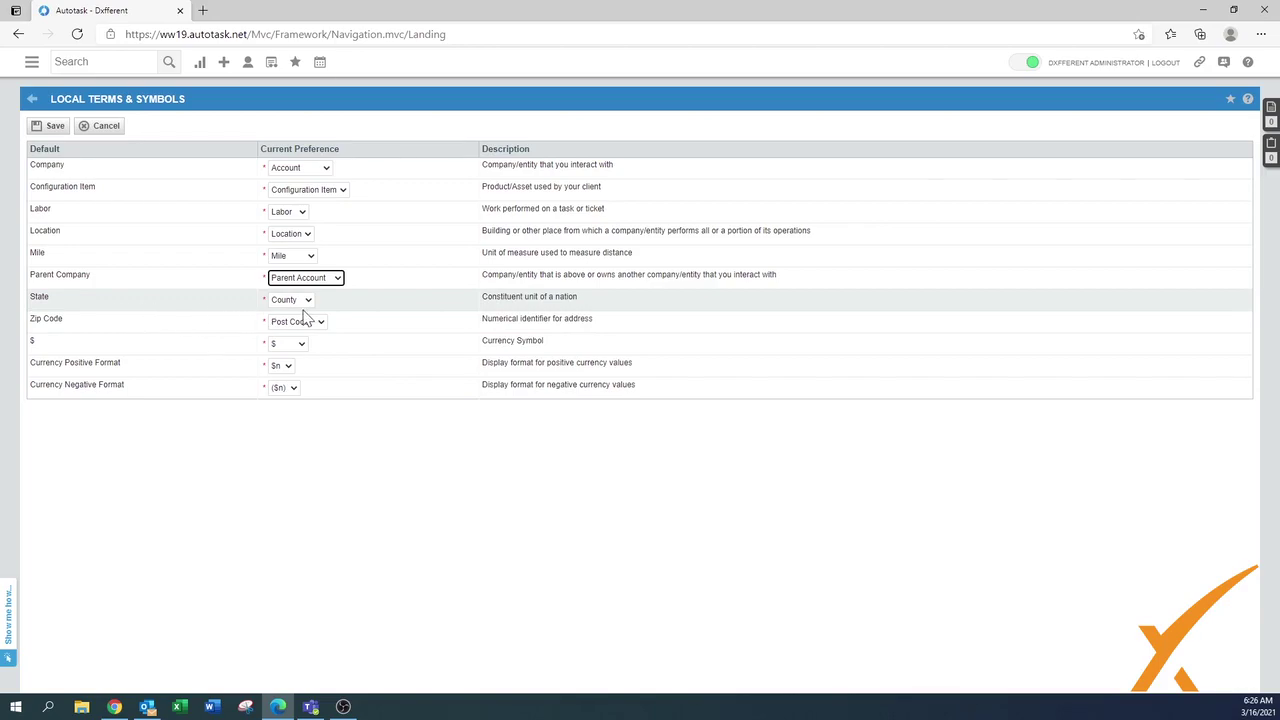
pyautogui.click(309, 301)
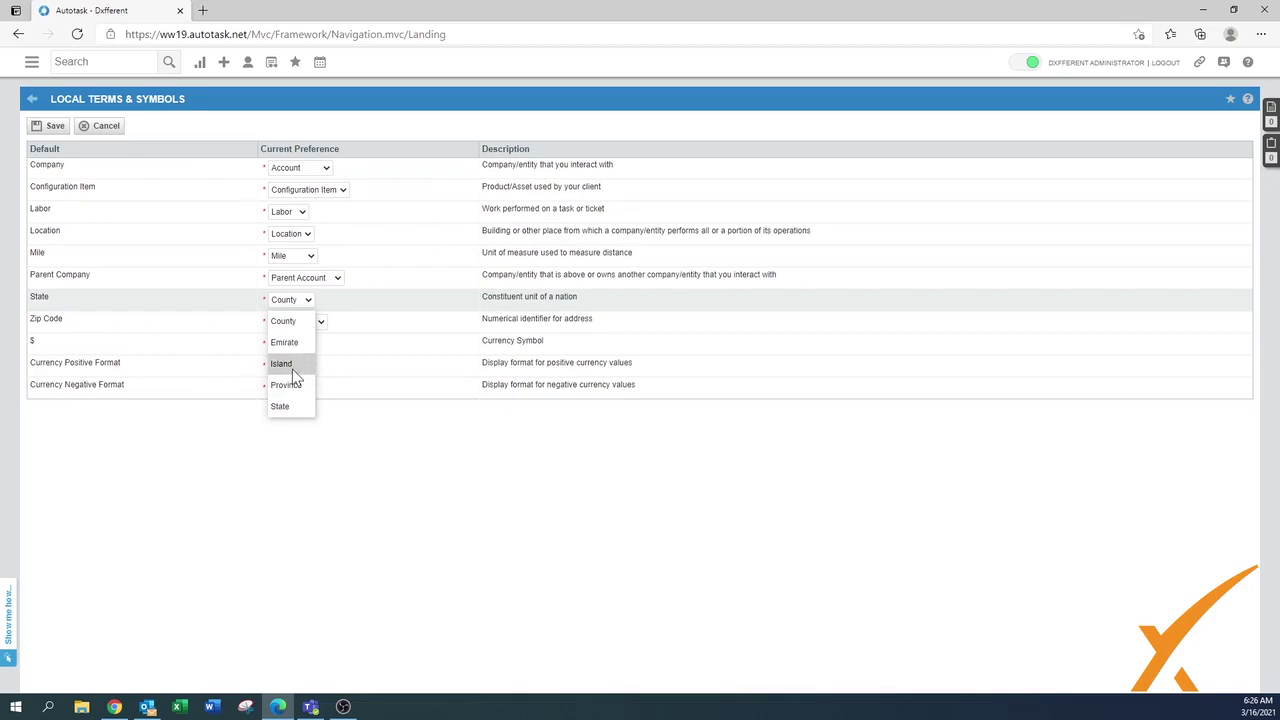
pyautogui.click(383, 305)
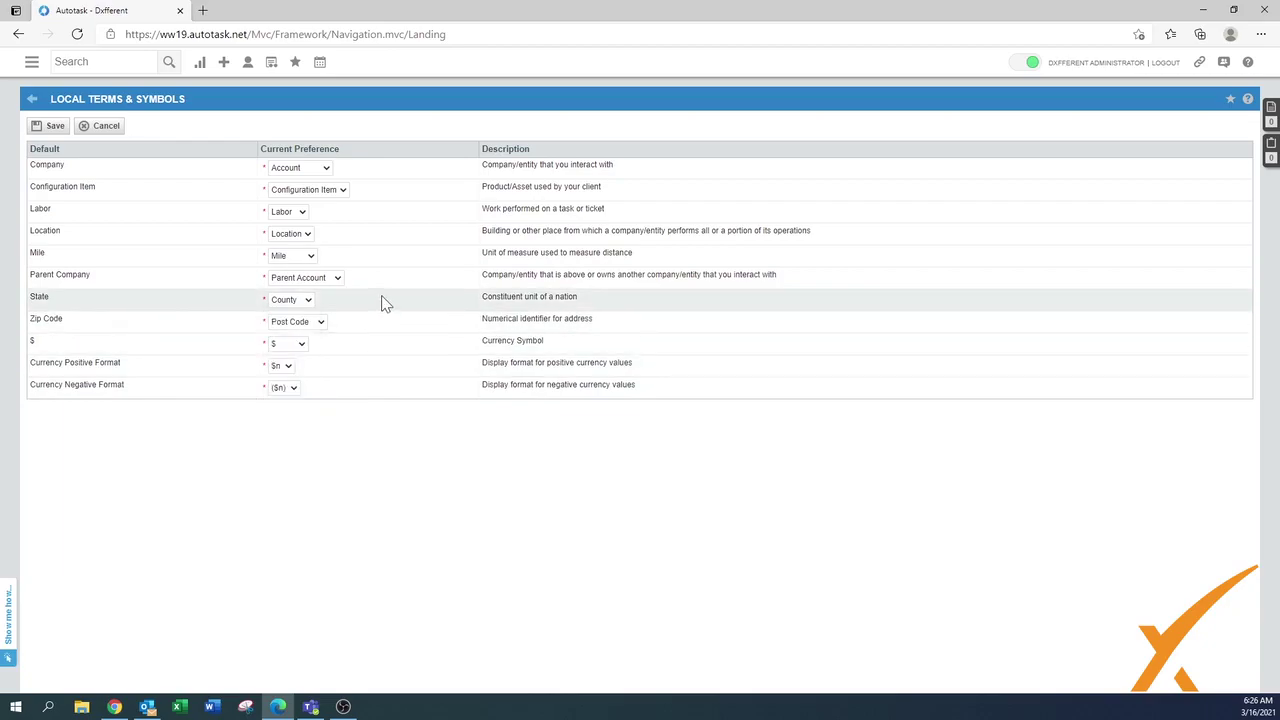
pyautogui.click(322, 326)
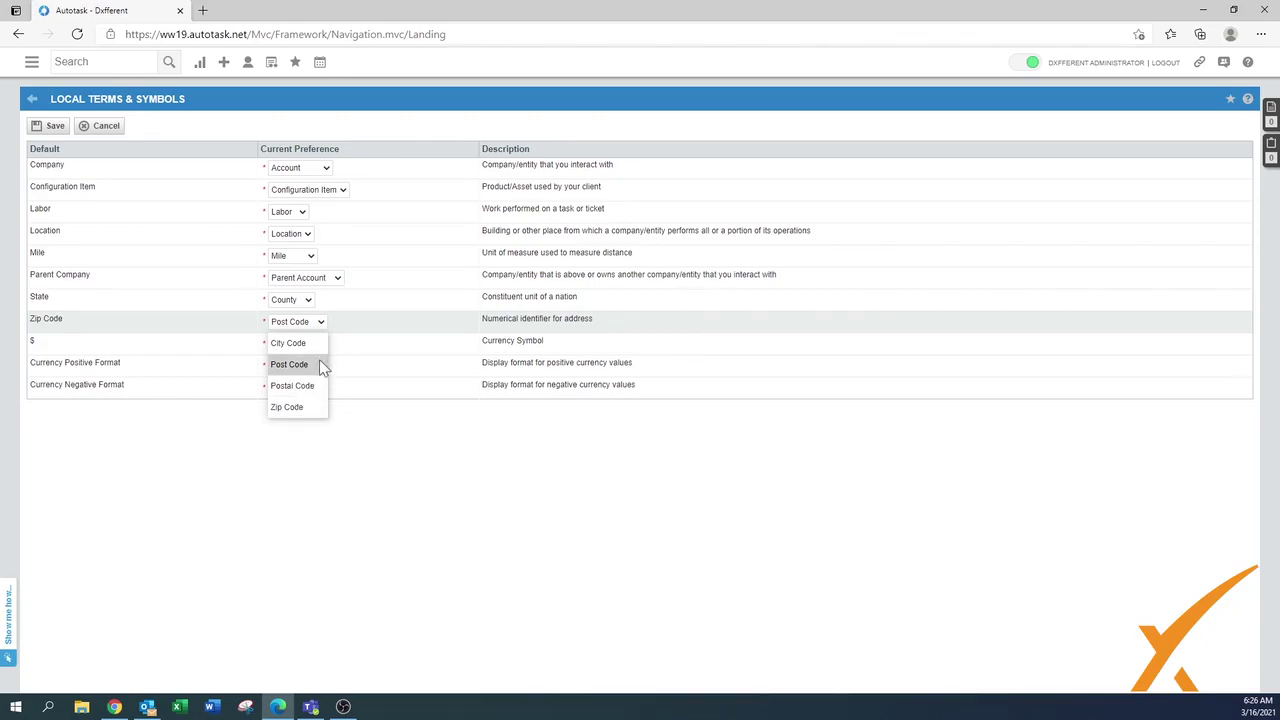
pyautogui.click(320, 365)
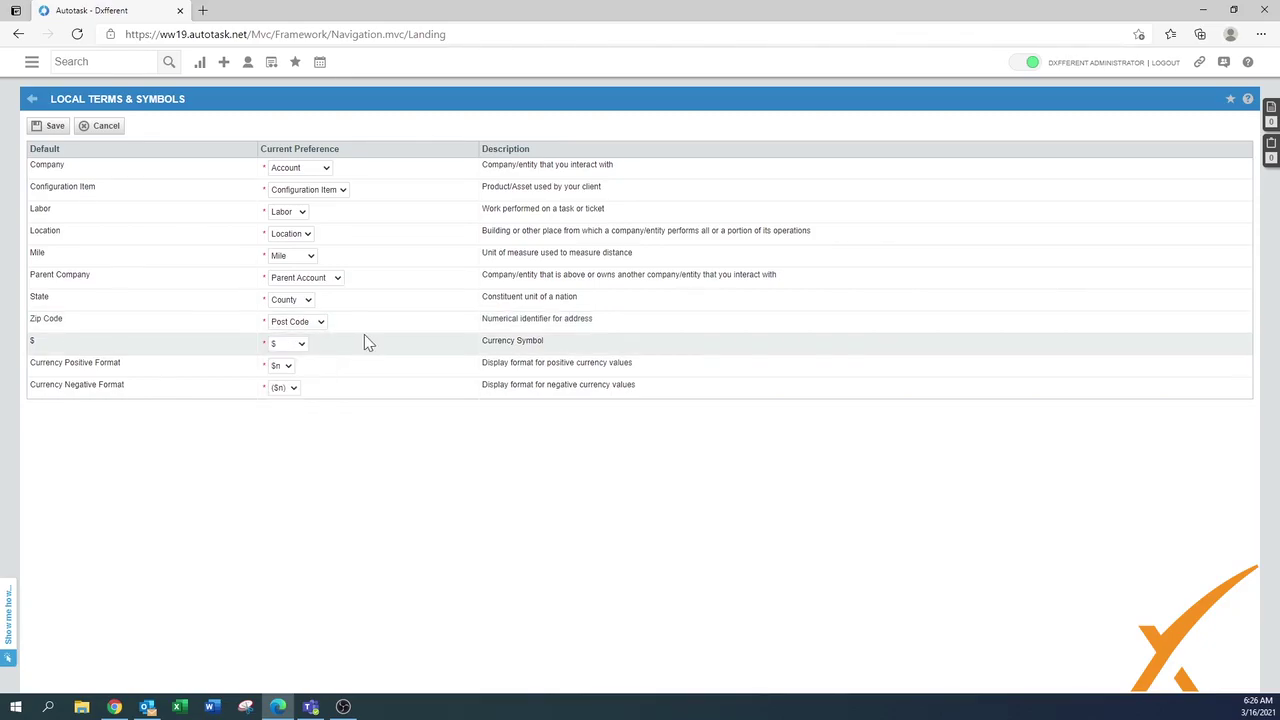
pyautogui.click(303, 344)
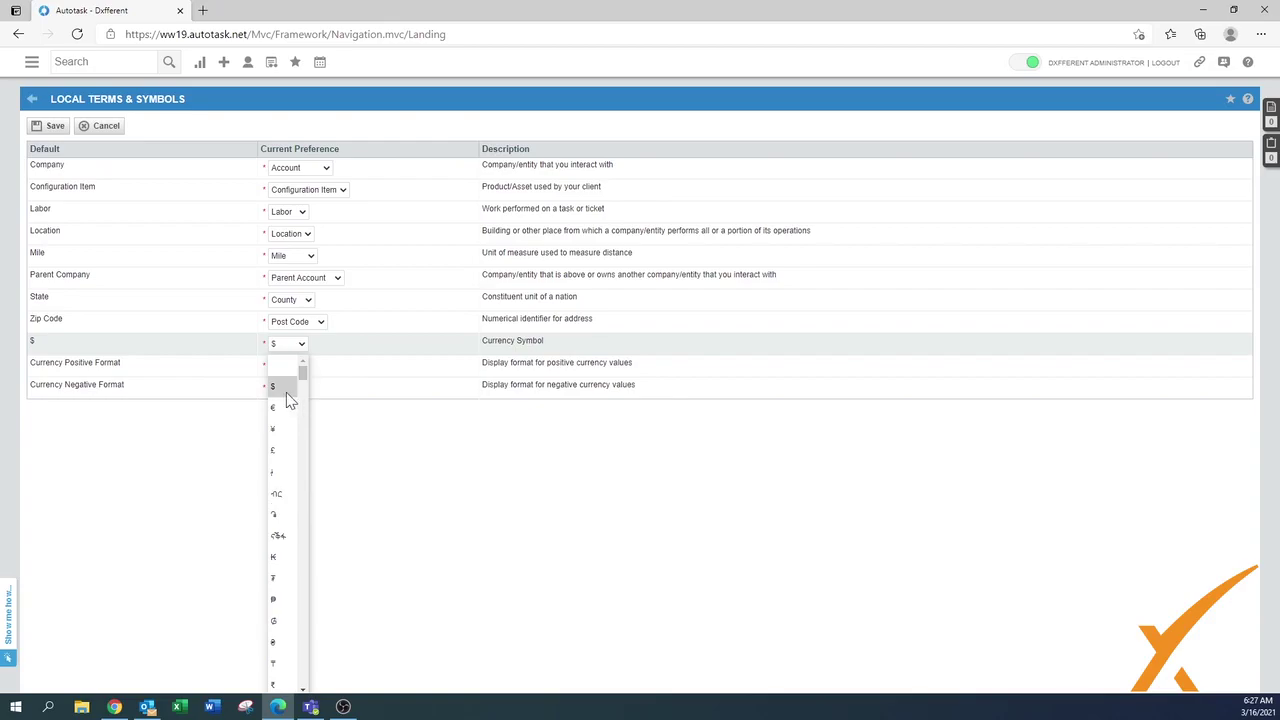
pyautogui.moveTo(303, 376); pyautogui.dragTo(309, 454)
pyautogui.click(313, 520)
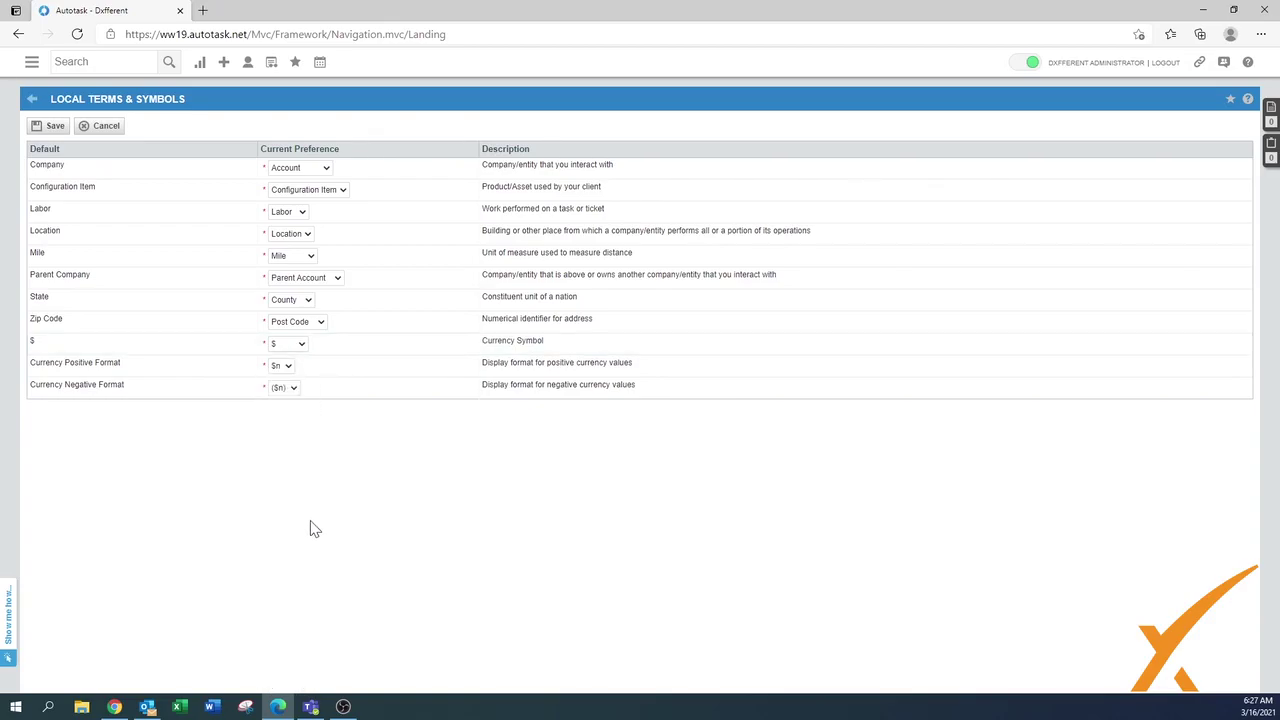
pyautogui.click(302, 348)
pyautogui.moveTo(305, 378); pyautogui.dragTo(343, 537)
pyautogui.click(405, 446)
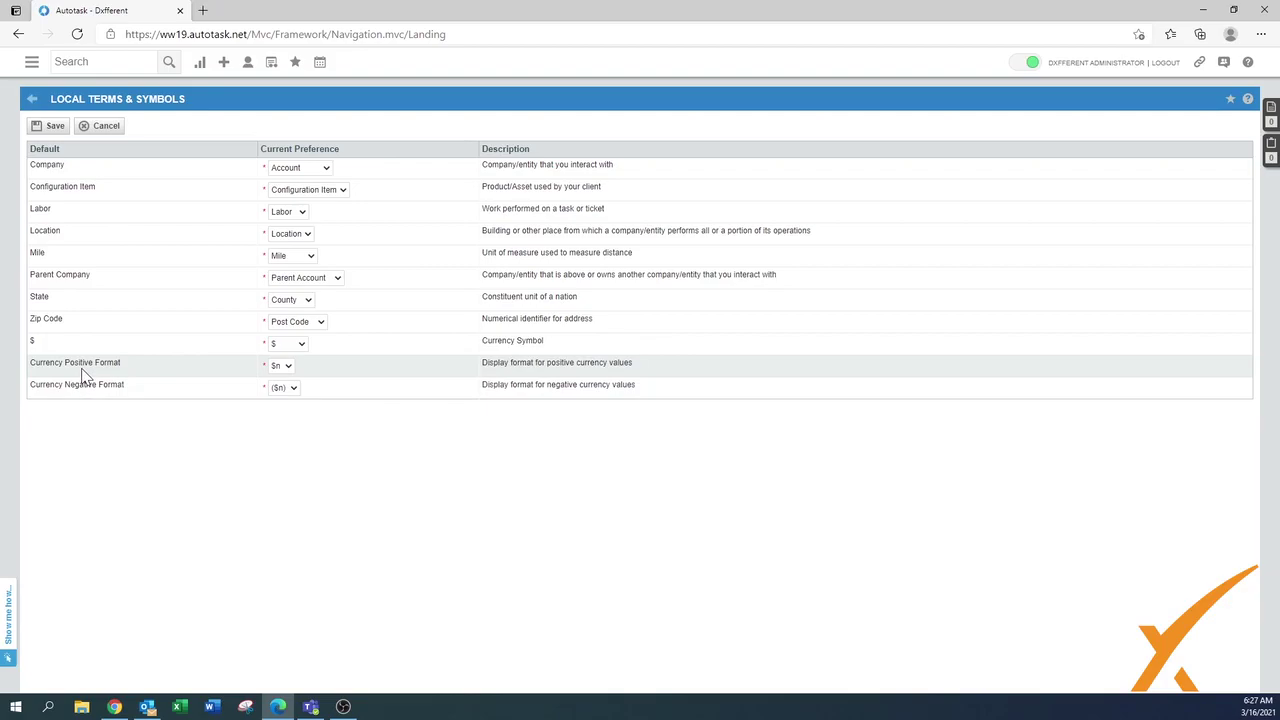
pyautogui.click(296, 390)
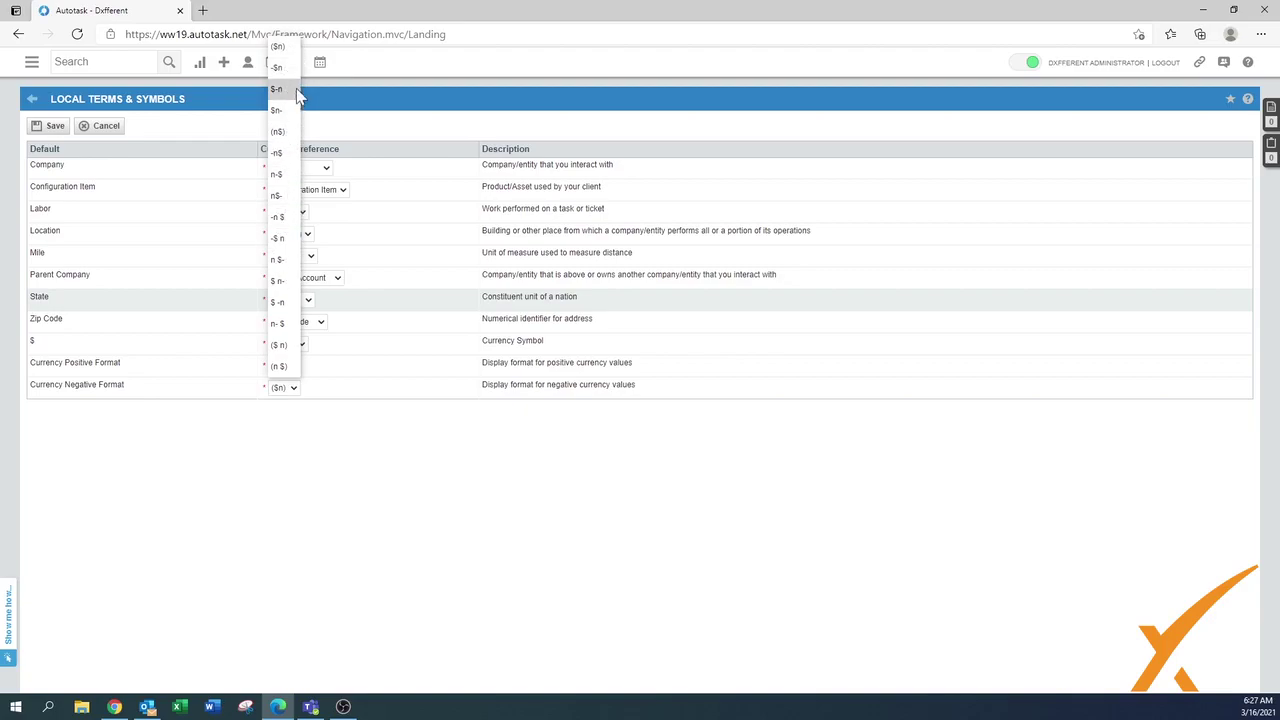
pyautogui.click(353, 436)
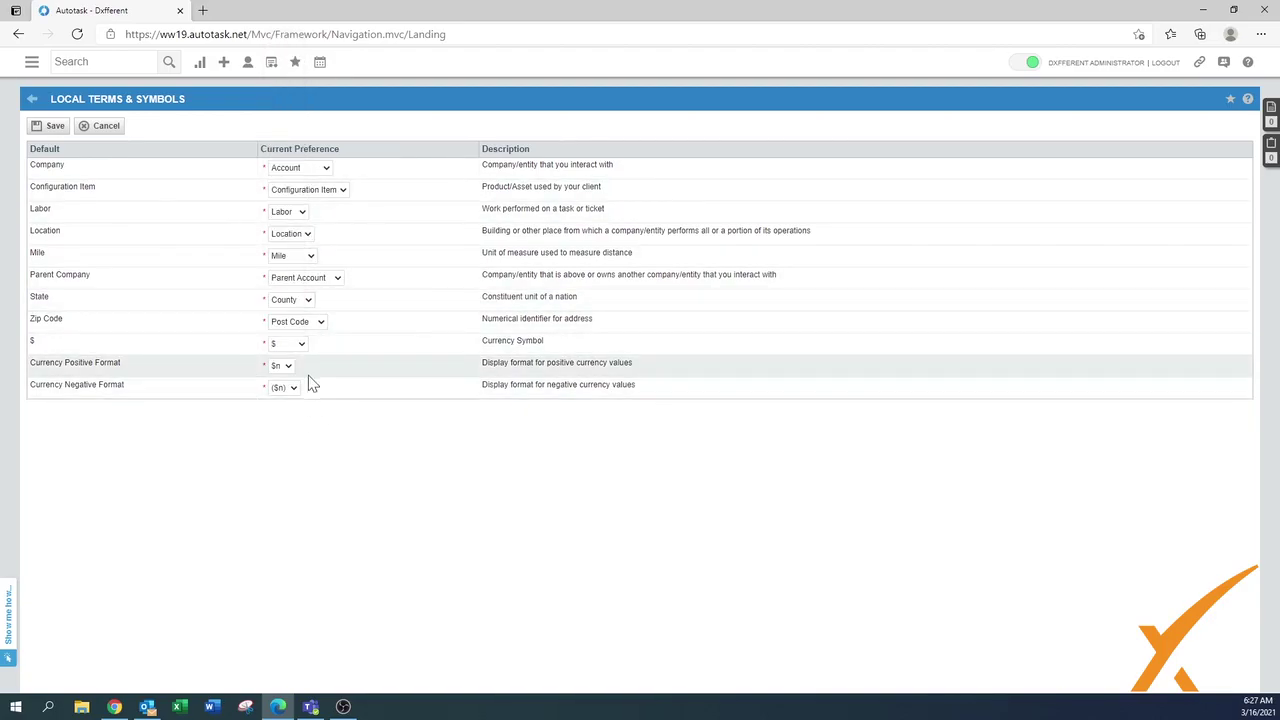
# Step: Switch the currency symbol to € and keep the positive currency format as $n
pyautogui.click(303, 345)
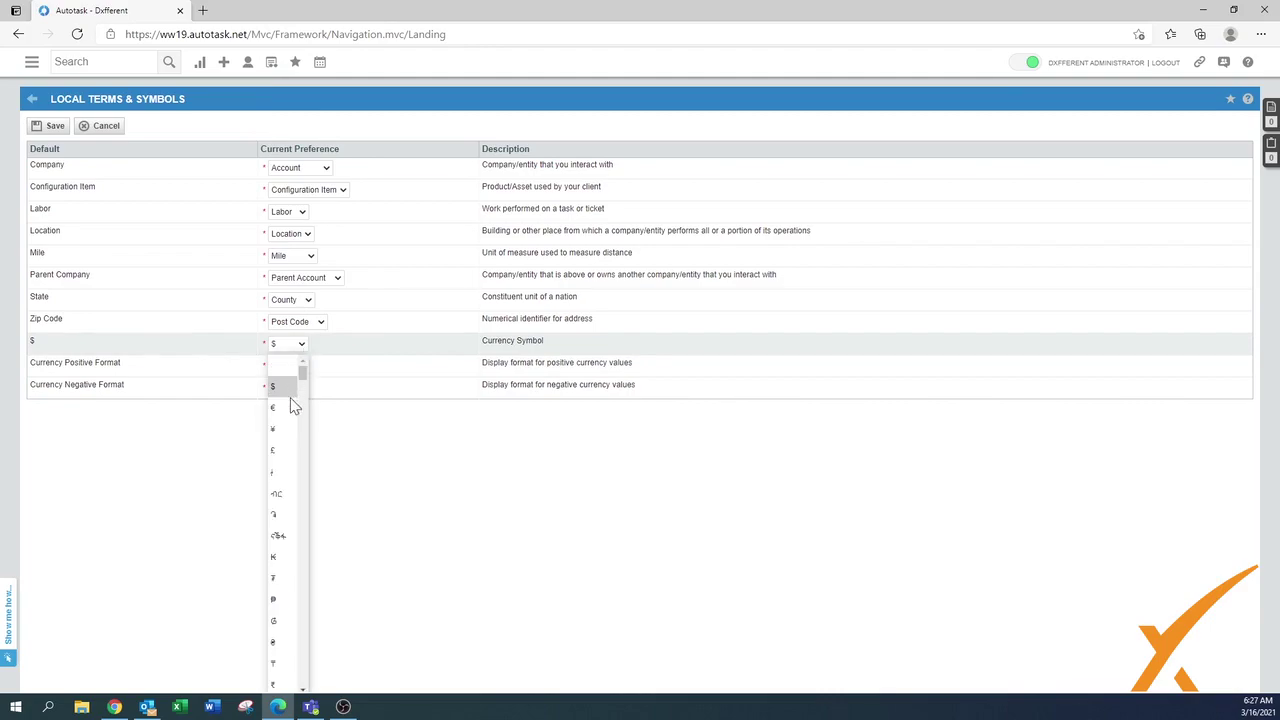
pyautogui.click(286, 410)
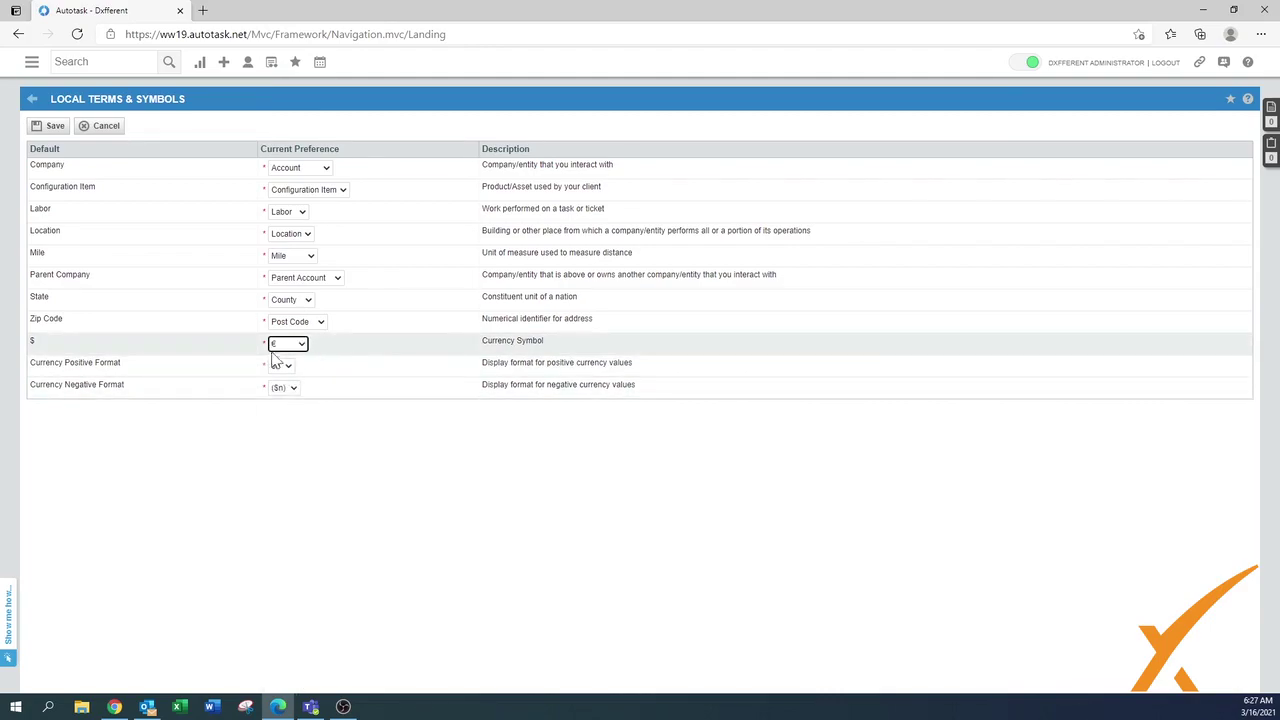
pyautogui.click(290, 367)
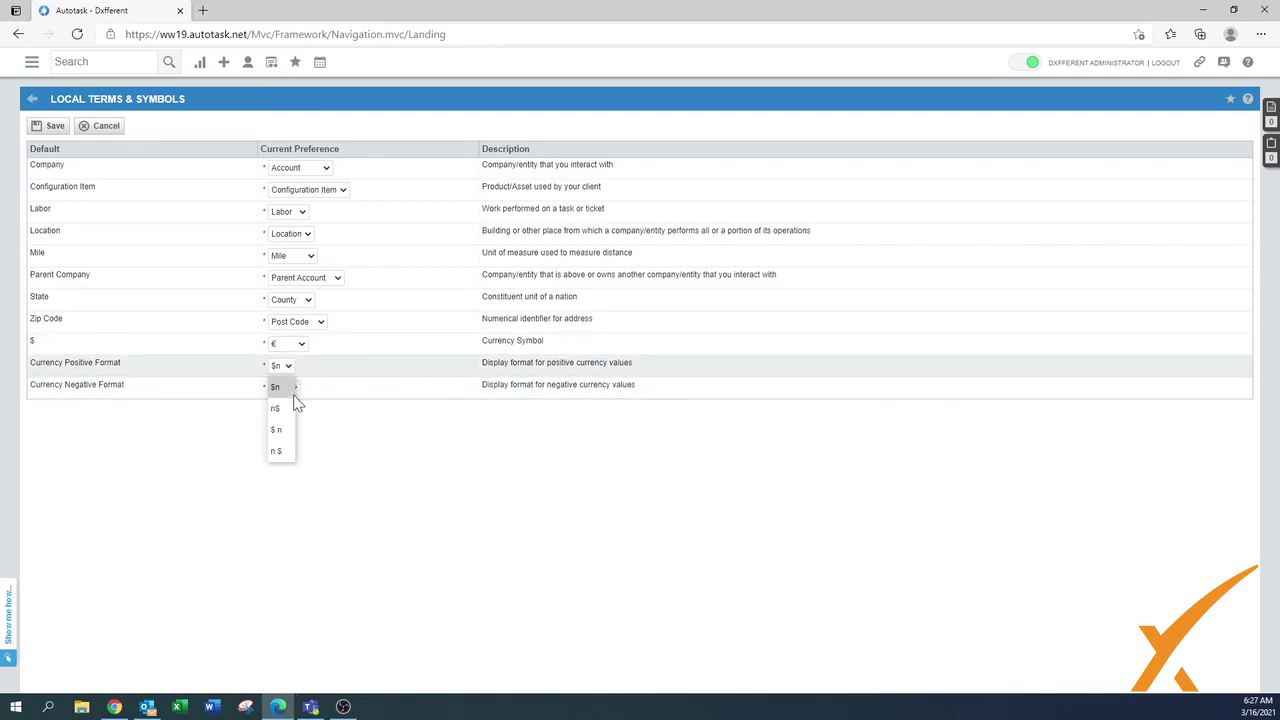
pyautogui.click(314, 432)
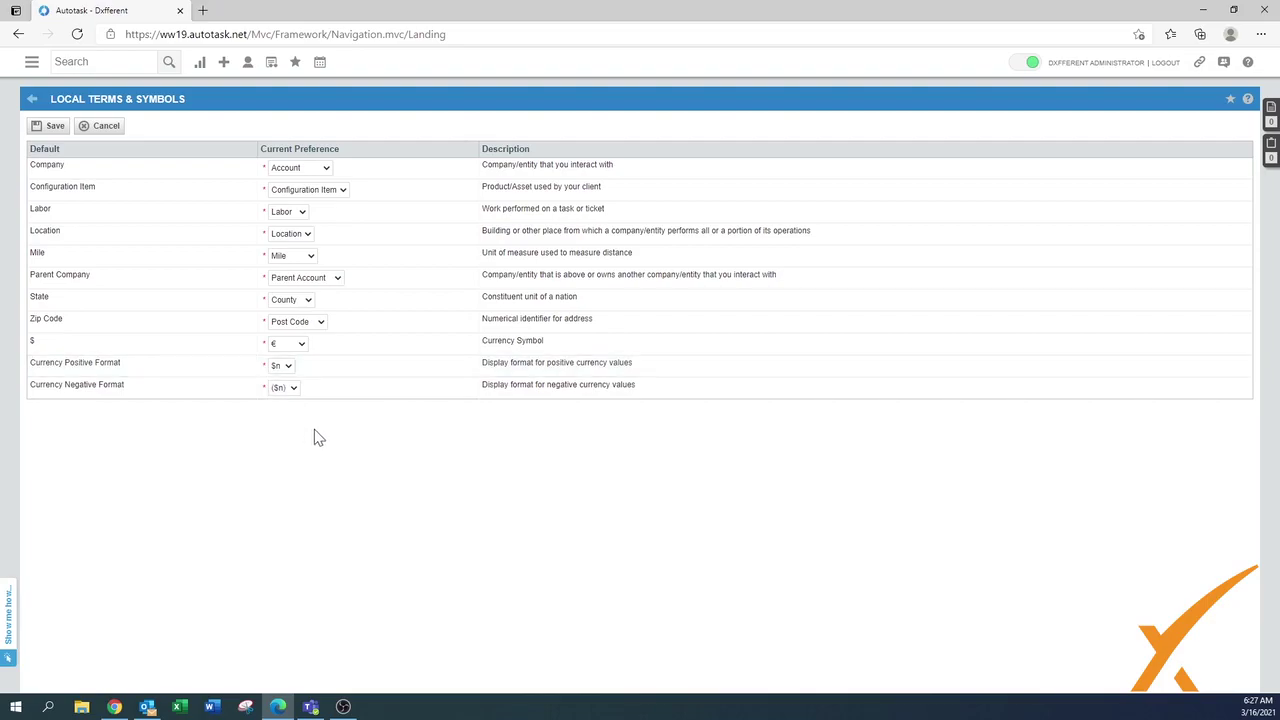
# Step: Set the negative currency format to ($ n) and return the currency symbol to $
pyautogui.click(285, 388)
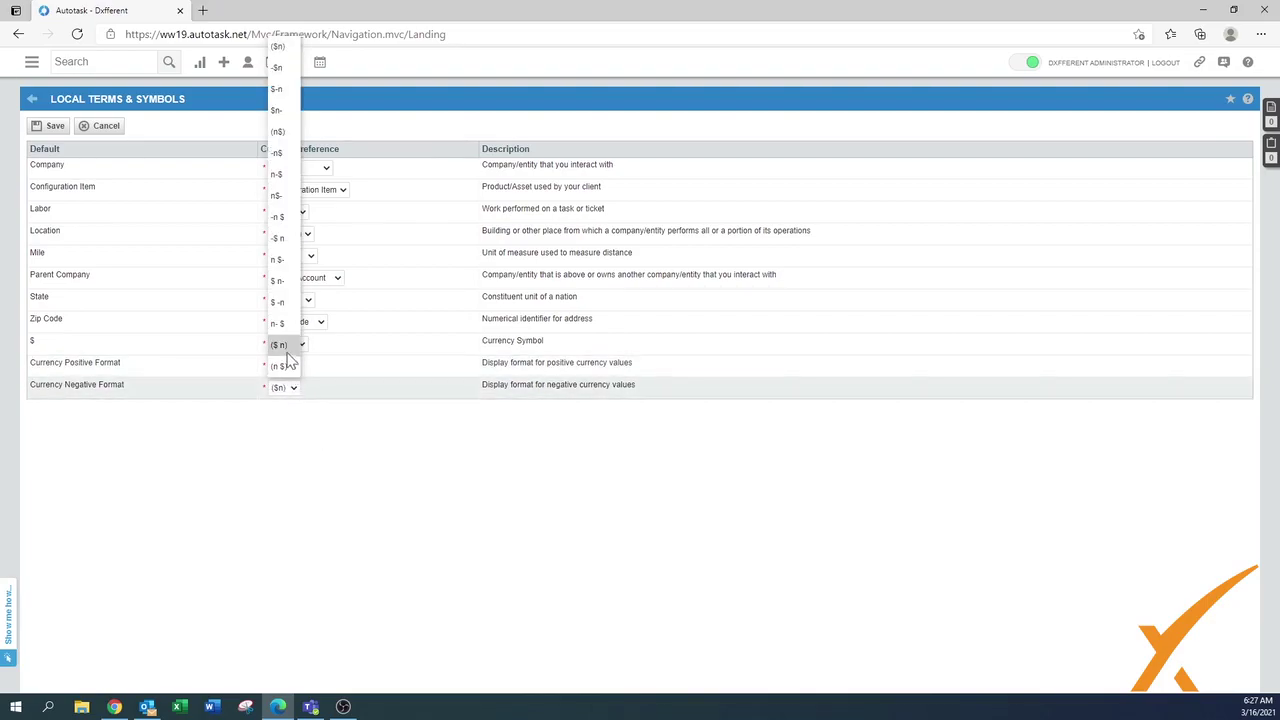
pyautogui.click(295, 362)
pyautogui.click(290, 344)
pyautogui.click(287, 398)
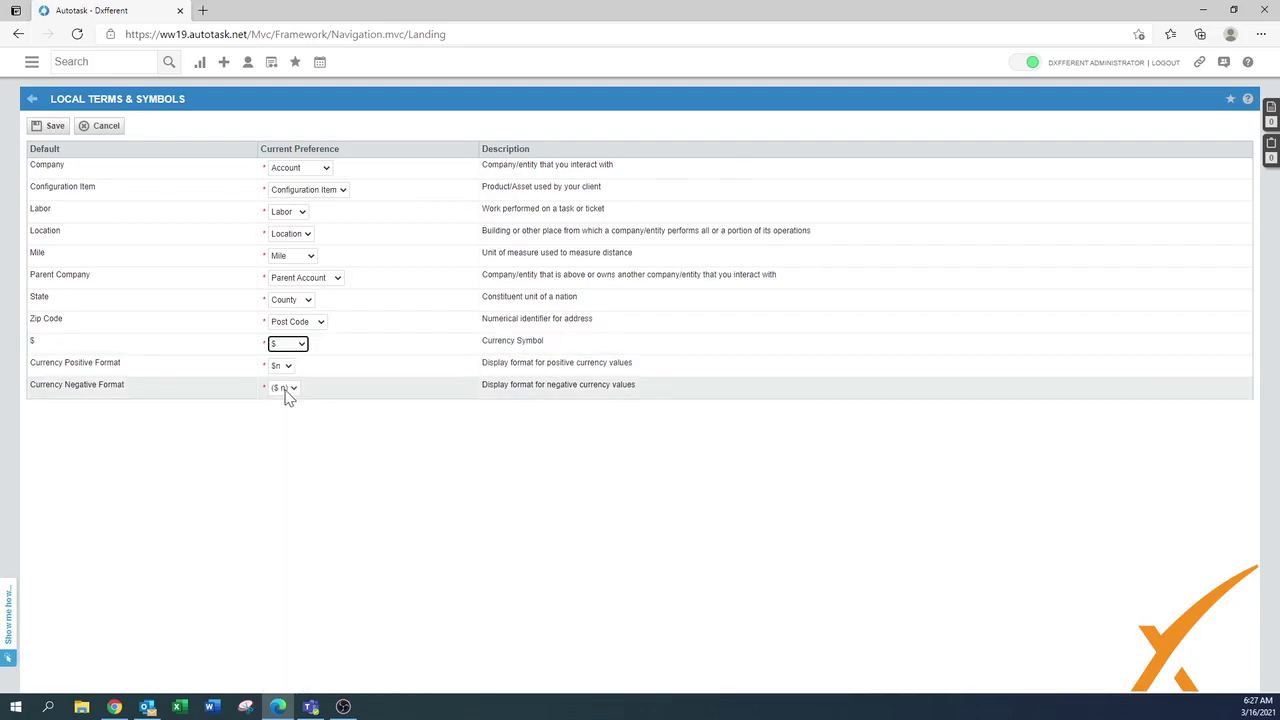